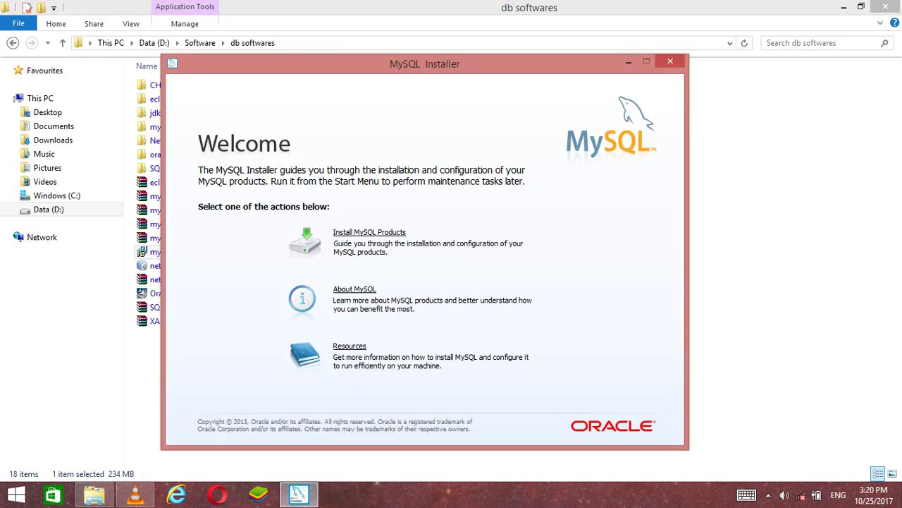
Start installing MySQL products, accept the license, skip update checks, and choose the Server only setup type
key(Return)
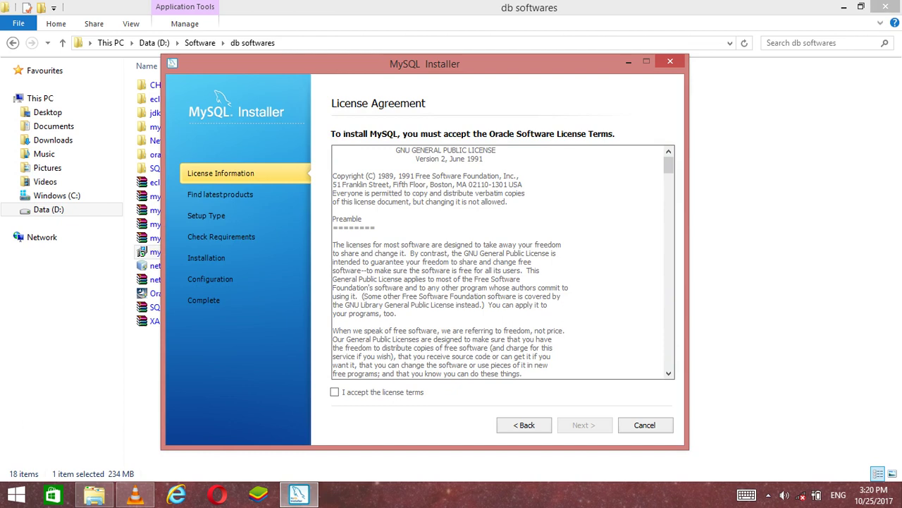
key(space)
key(Return)
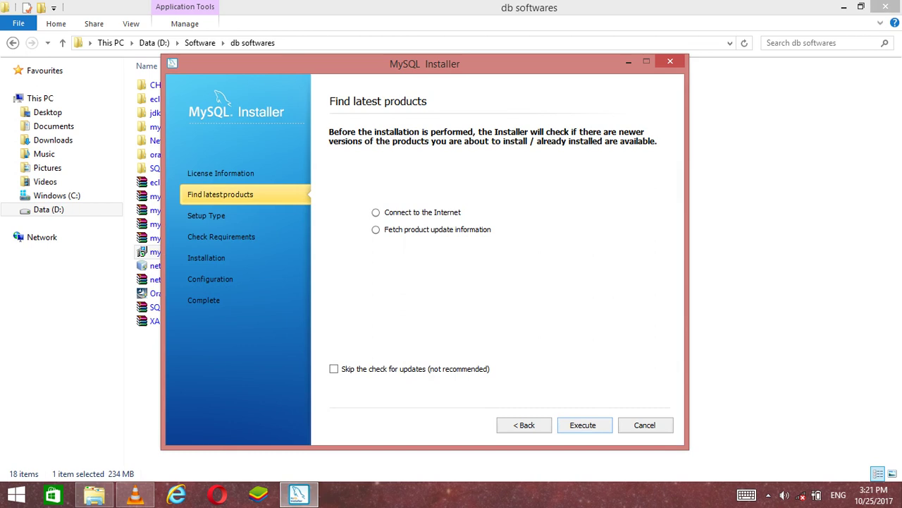
key(space)
key(Return)
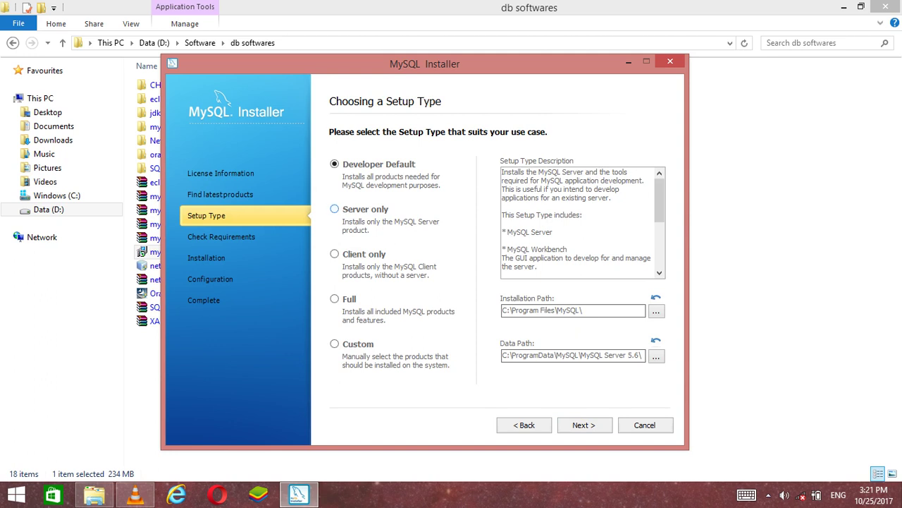
key(Down)
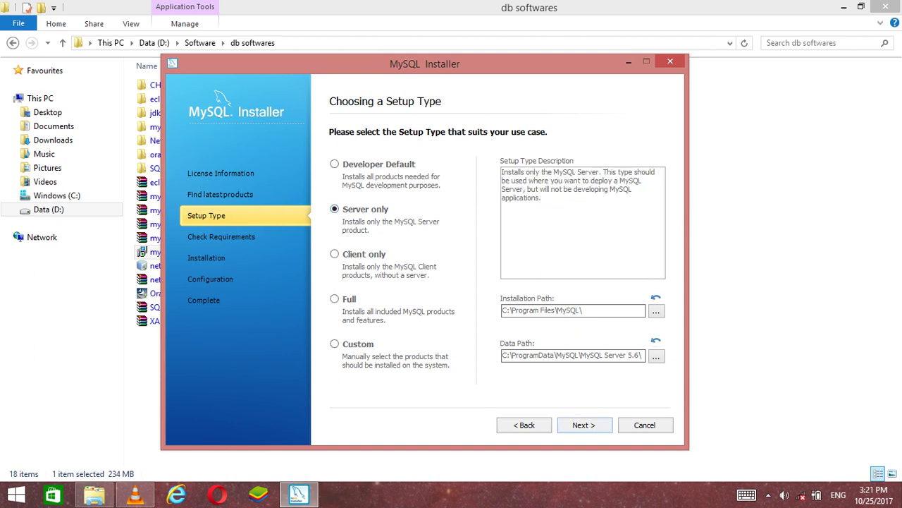
key(Return)
key(Return)
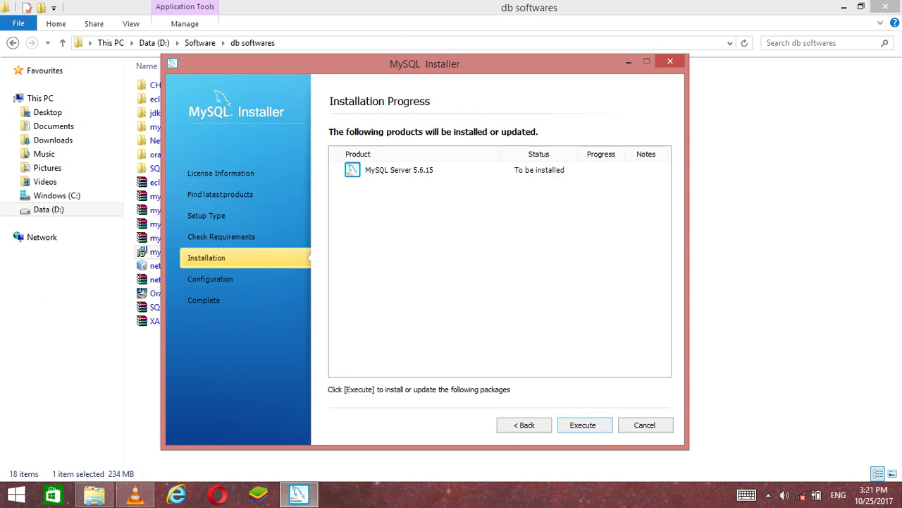
Install MySQL Server 5.6.15 and continue through the Configuration Overview to begin configuring it
key(Return)
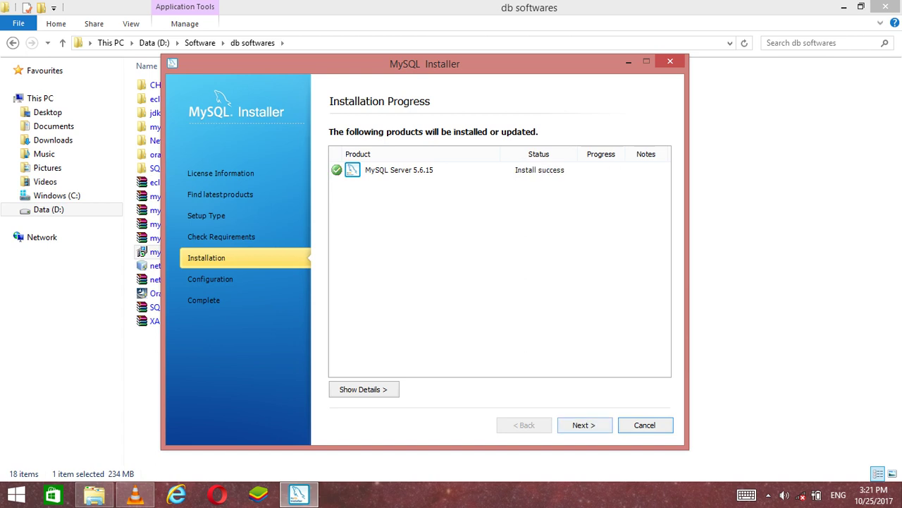
key(Return)
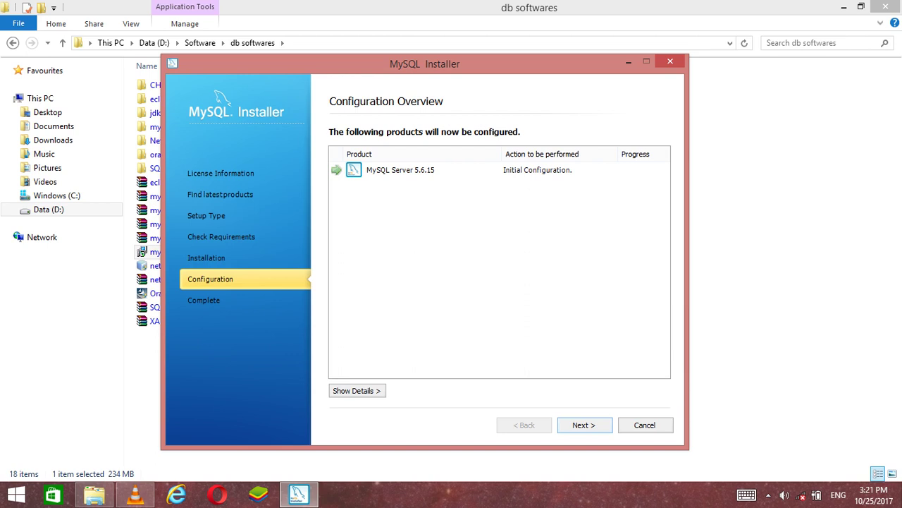
key(Return)
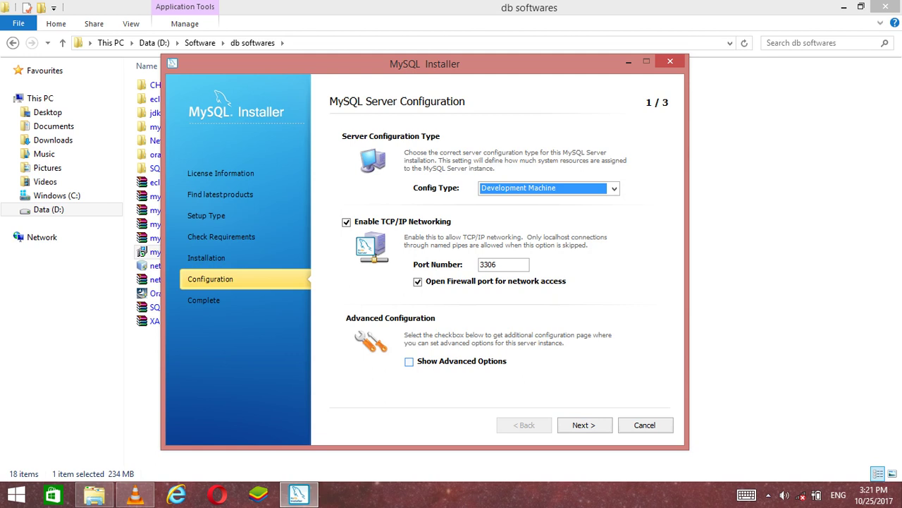
Enable Show Advanced Options, then enter and confirm the root account password
click(409, 361)
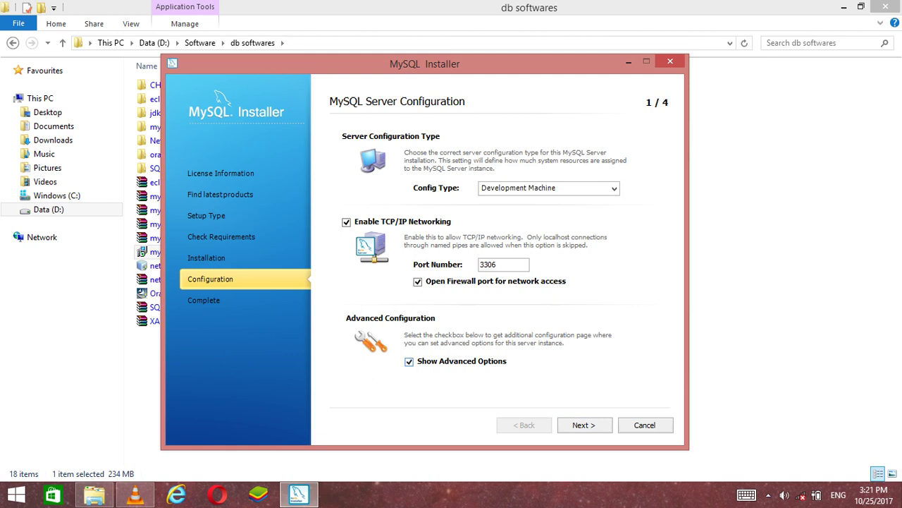
key(Return)
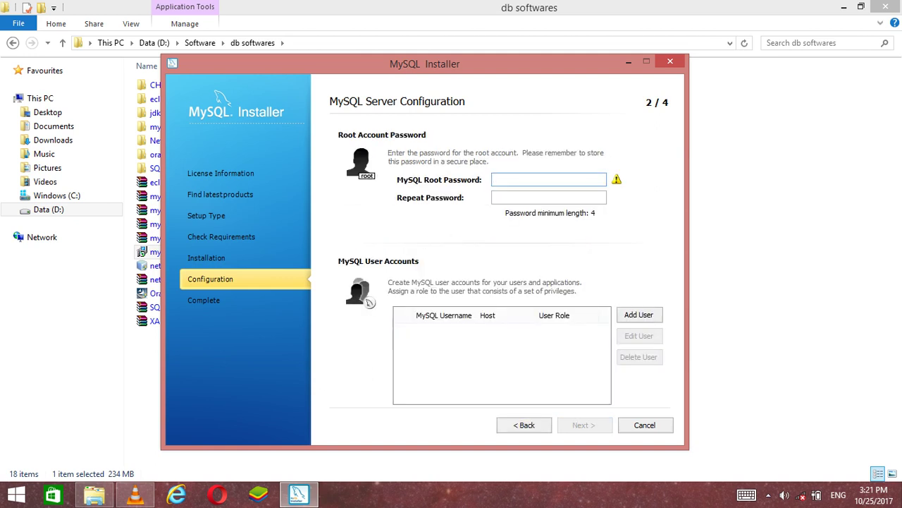
text(root)
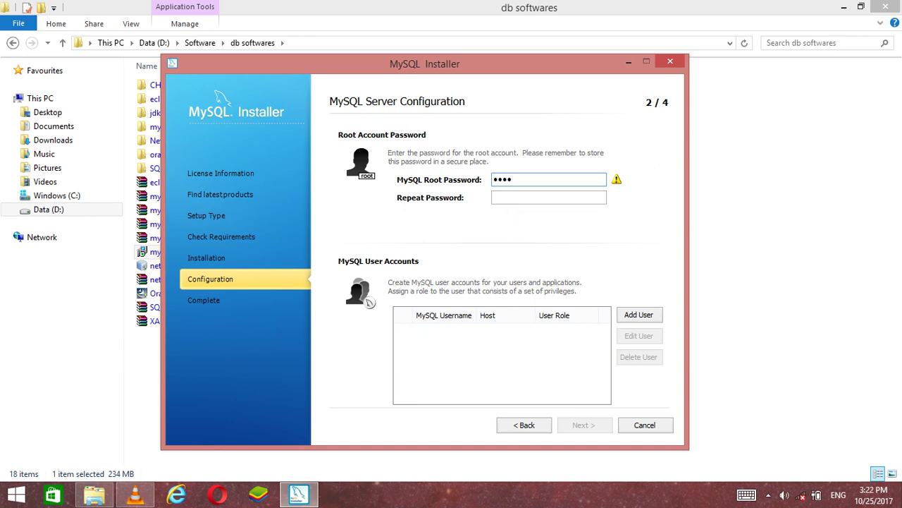
click(549, 198)
text(root)
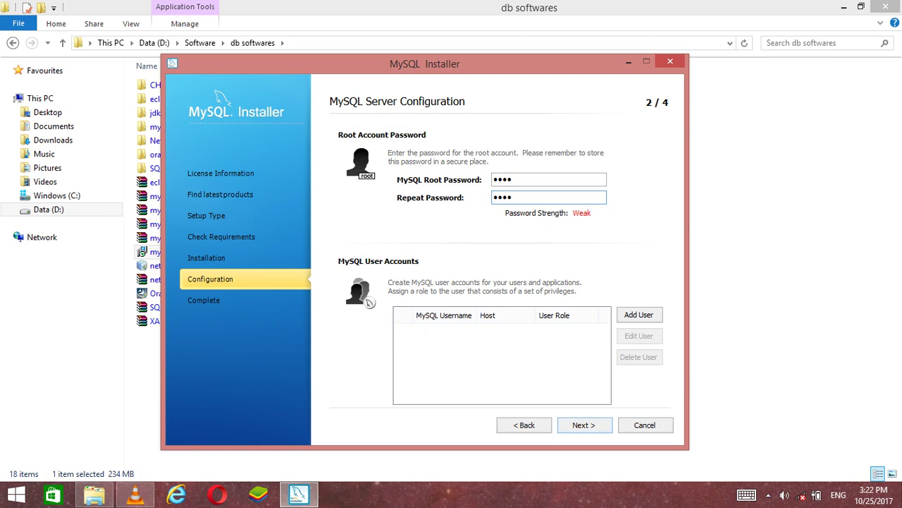
key(Return)
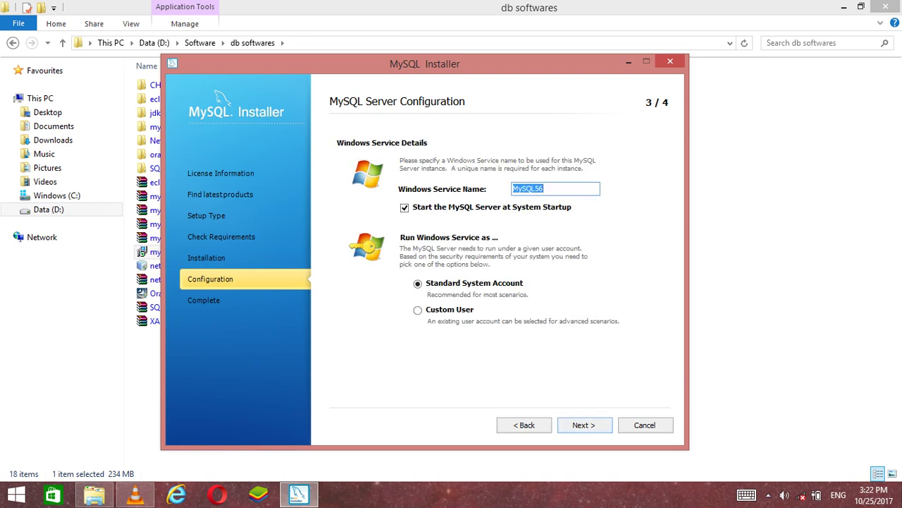
Keep MySQL56 starting at system startup, accept the logging defaults, and apply the configuration to completion
key(Tab)
key(space)
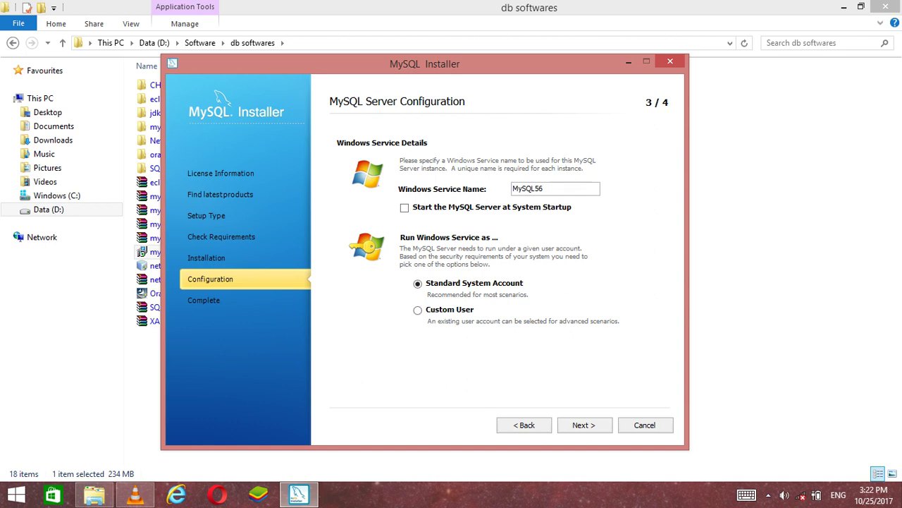
key(space)
key(Return)
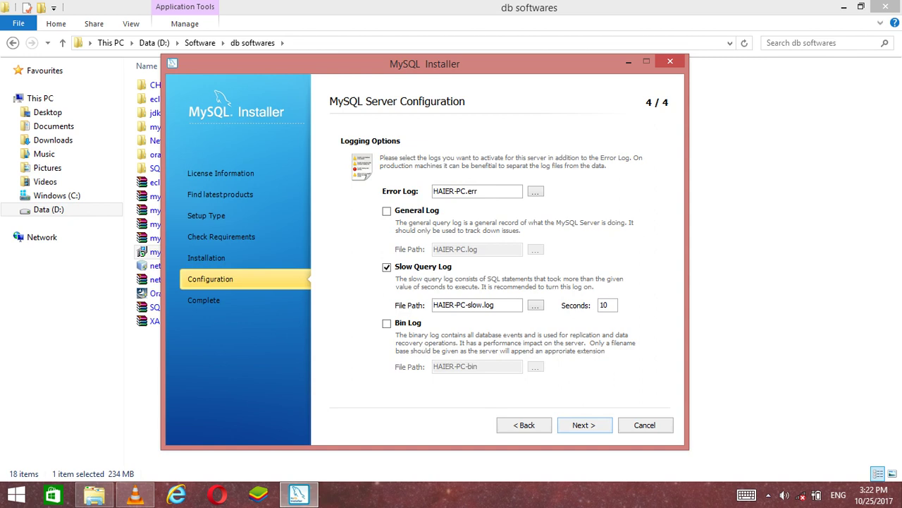
key(Return)
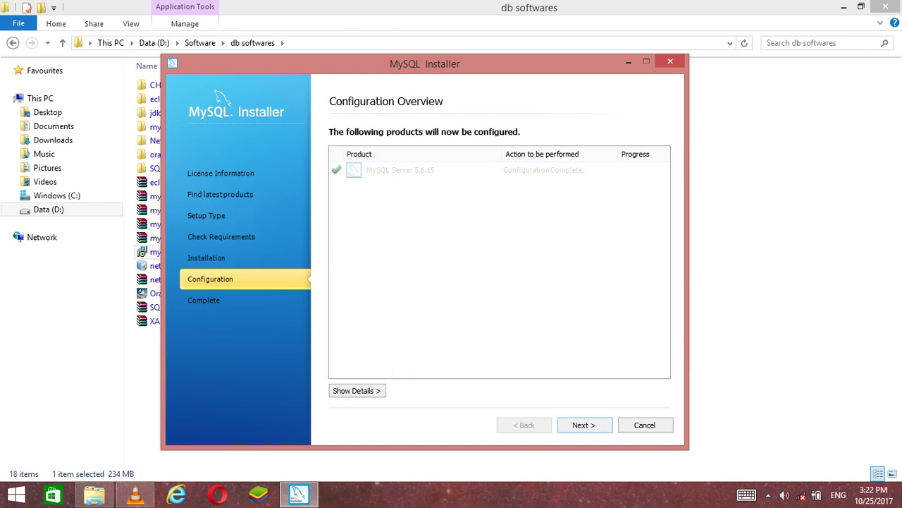
key(Return)
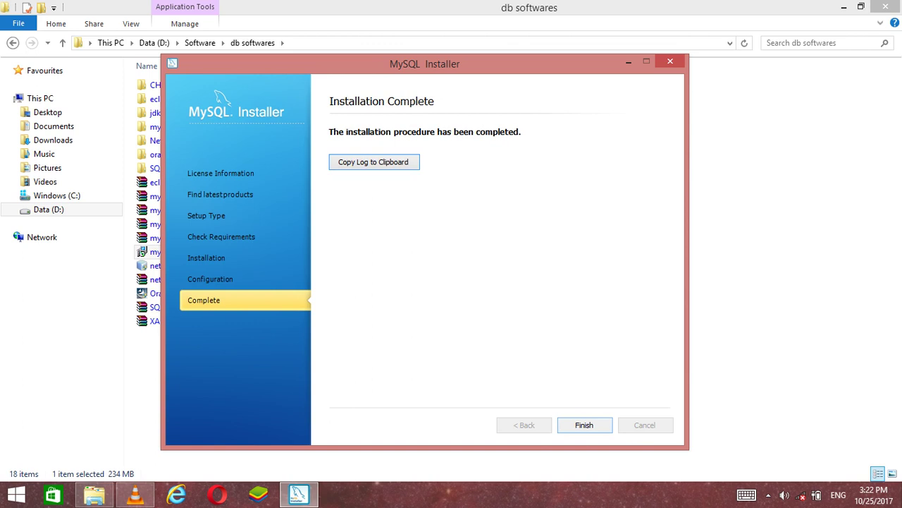
Finish the MySQL installer and bring up the Start screen
key(Return)
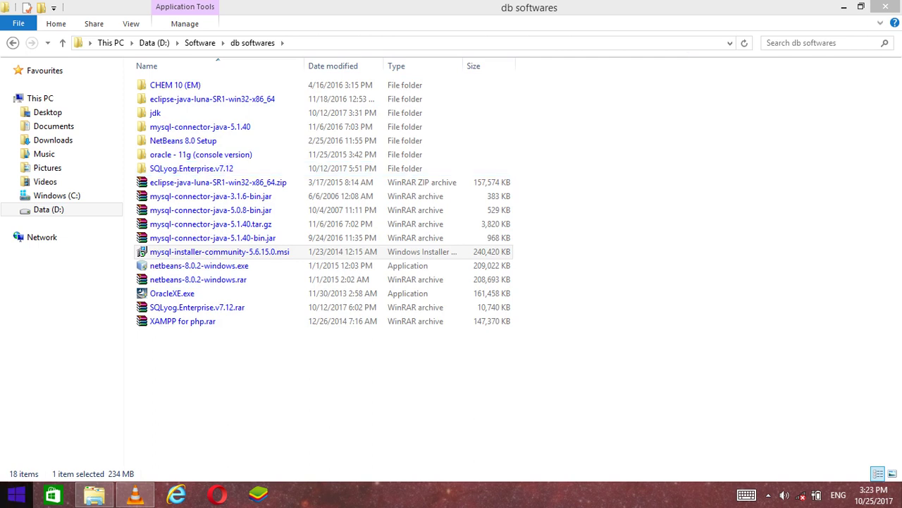
click(16, 493)
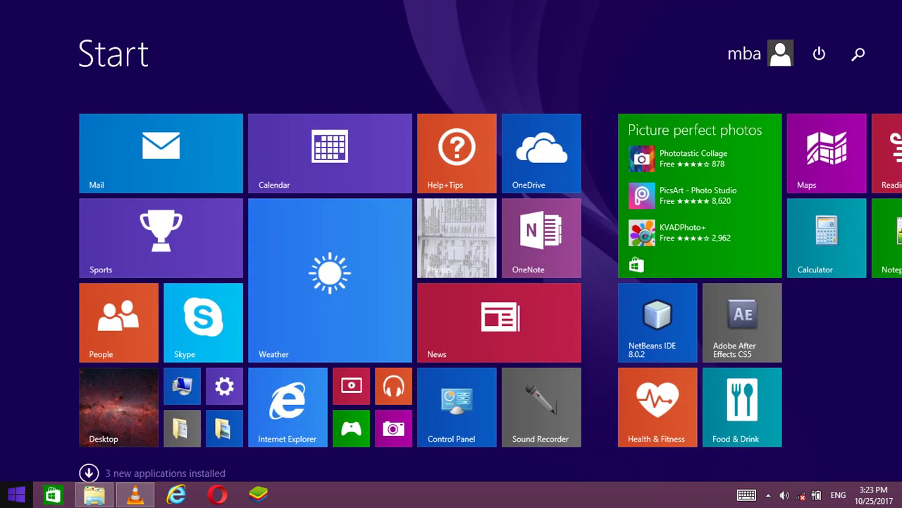
Search for Services, locate the running MySQL56 service, then close Services
text(services)
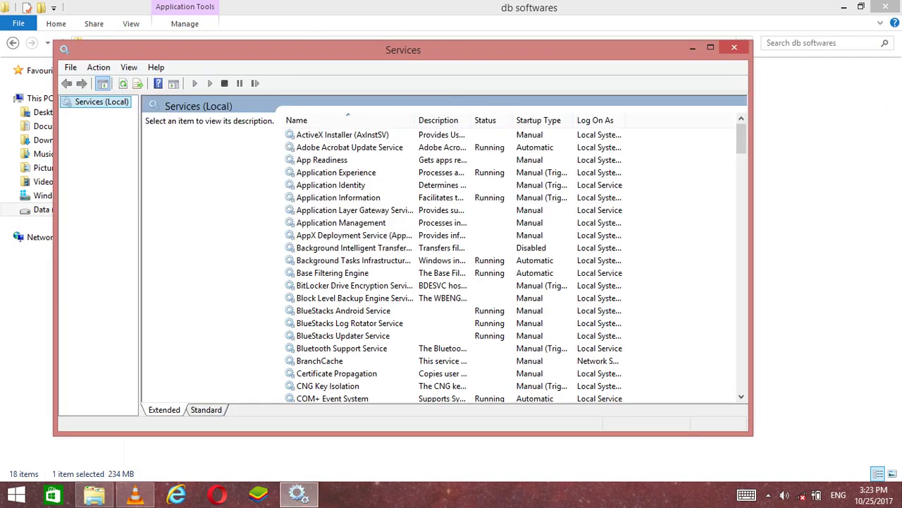
click(341, 222)
key(m)
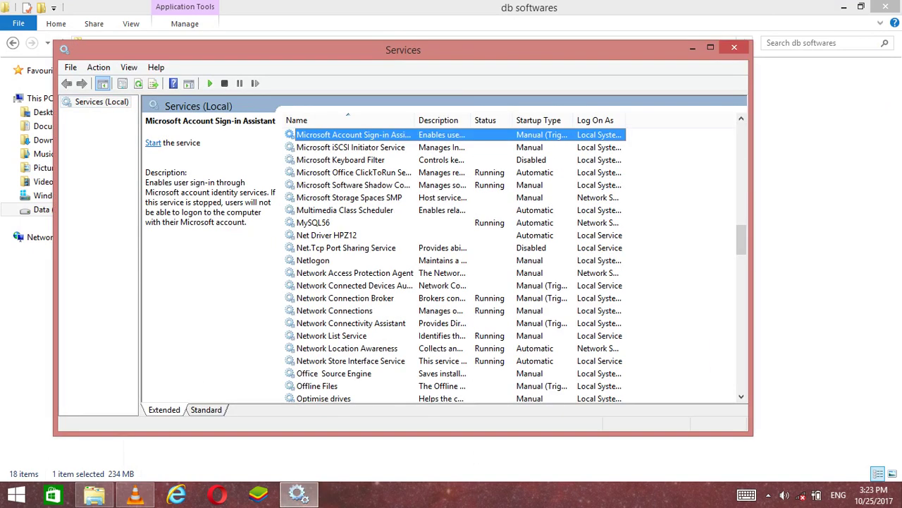
key(y)
key(alt+F4)
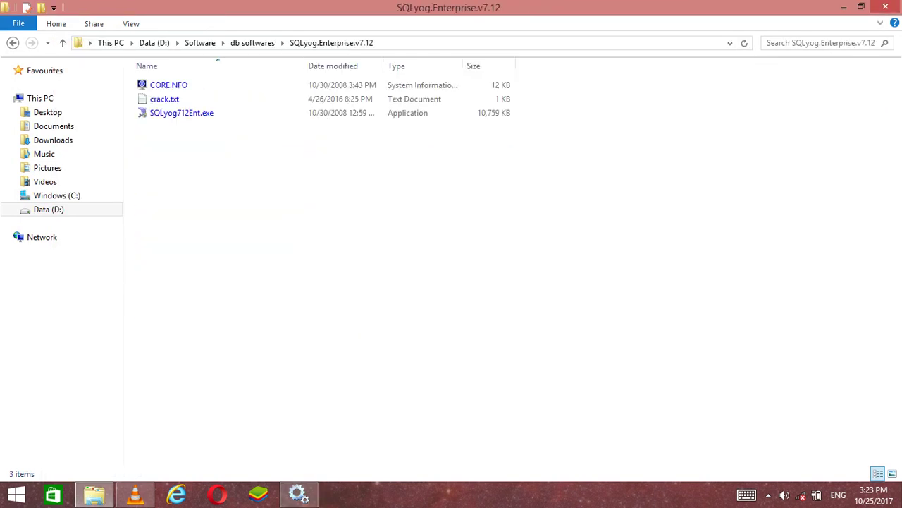
Launch the SQLyog712Ent.exe setup and get past its welcome page
key(s)
click(181, 113)
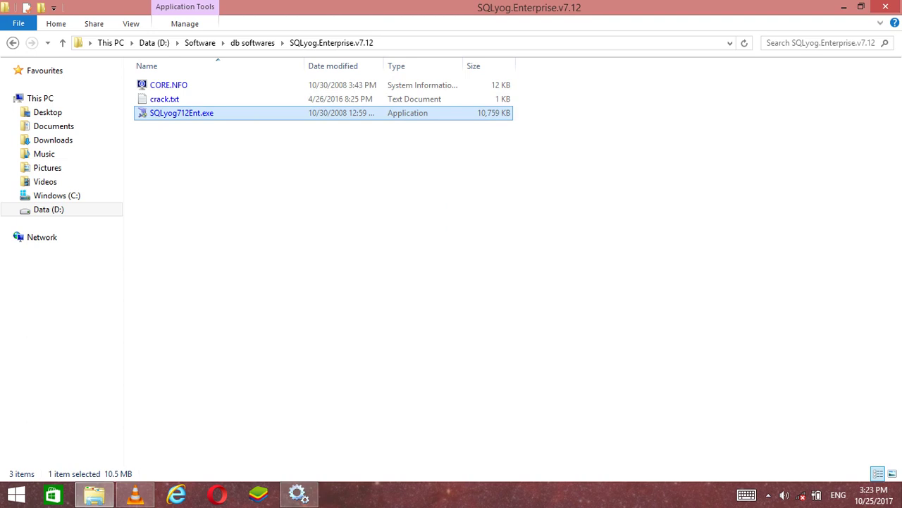
key(Return)
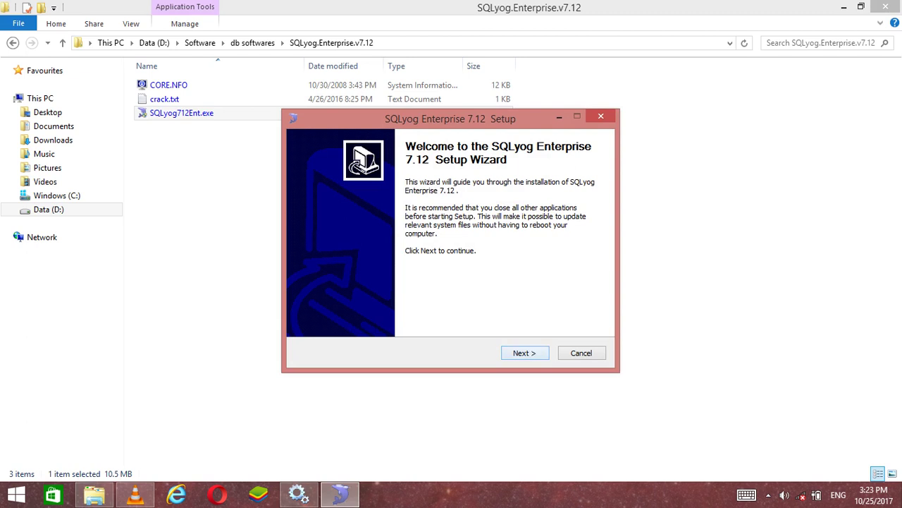
key(Return)
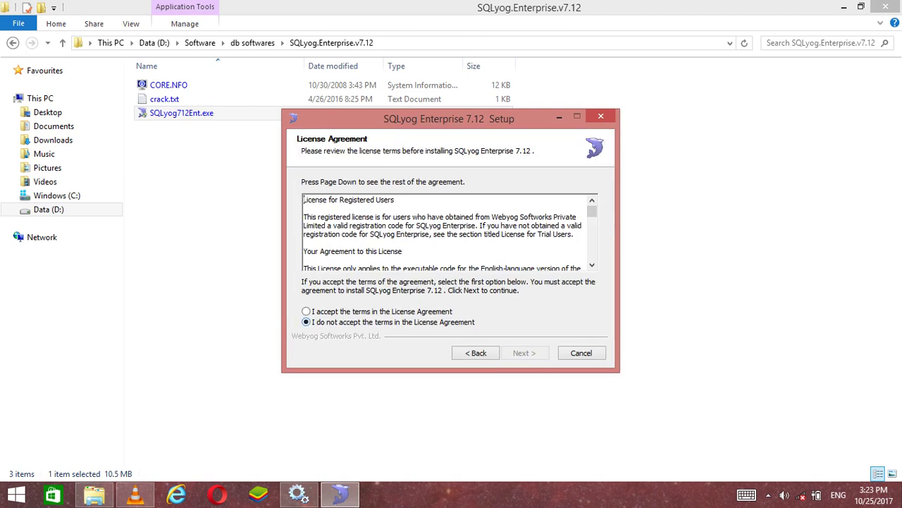
Accept the licence, keep the default destination folder, and install through to the final page
key(Up)
key(Return)
key(Return)
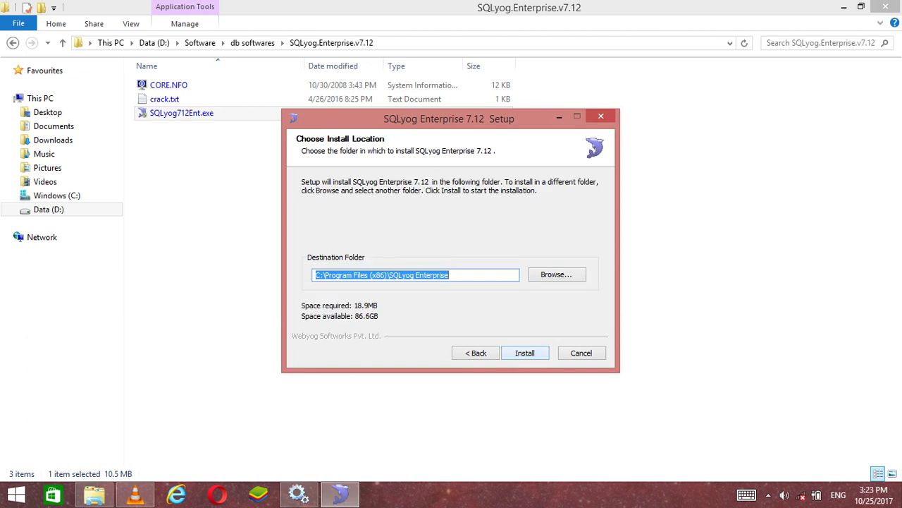
key(Return)
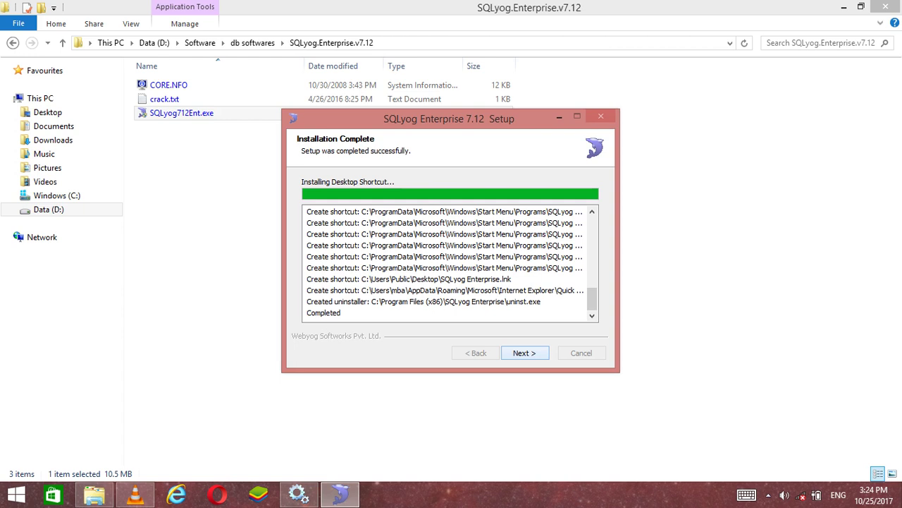
key(Return)
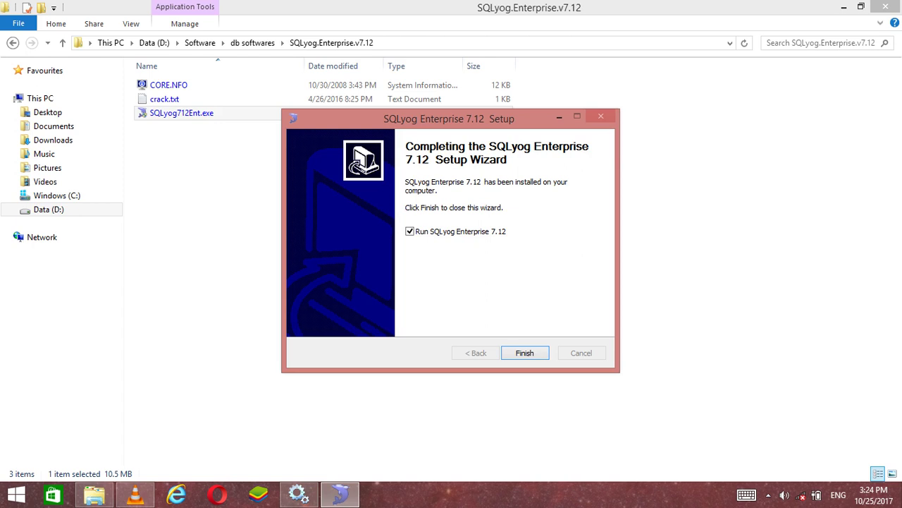
Launch SQLyog, open crack.txt, and paste the registration name into the Name field
click(525, 353)
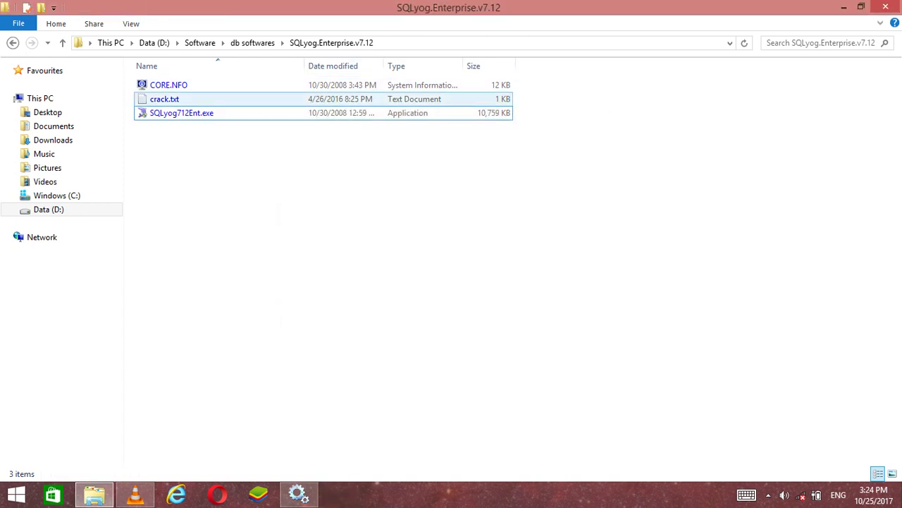
click(296, 99)
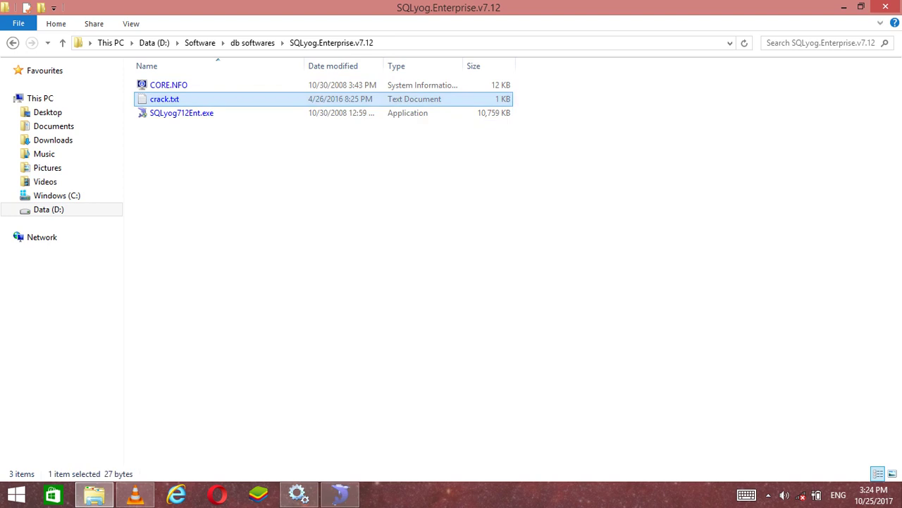
key(Return)
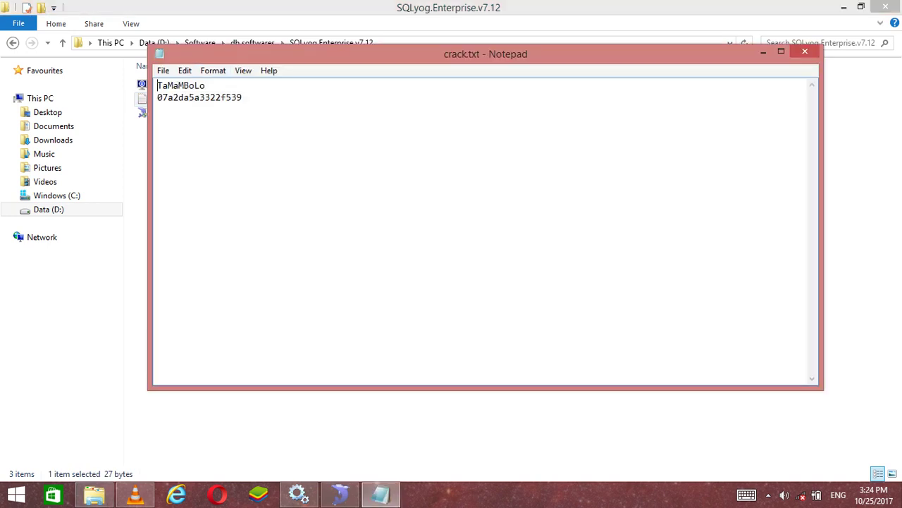
drag(205, 85, 158, 86)
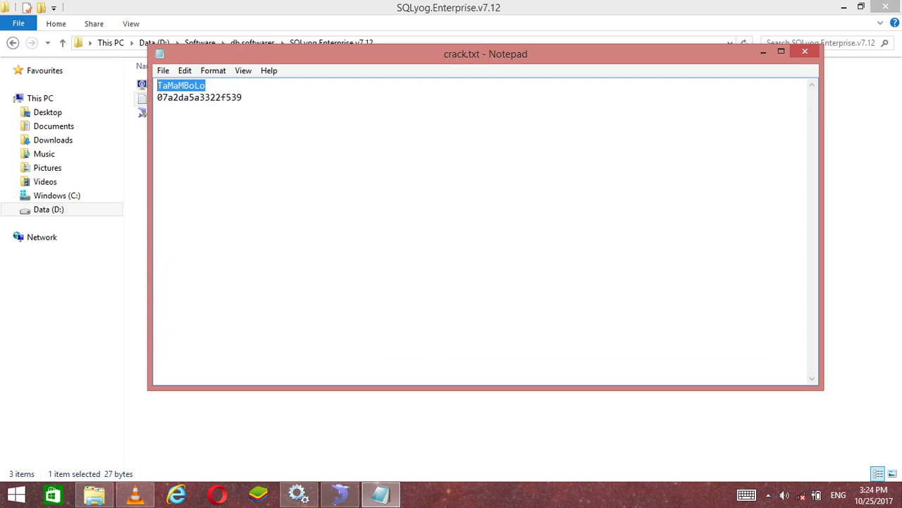
right_click(175, 85)
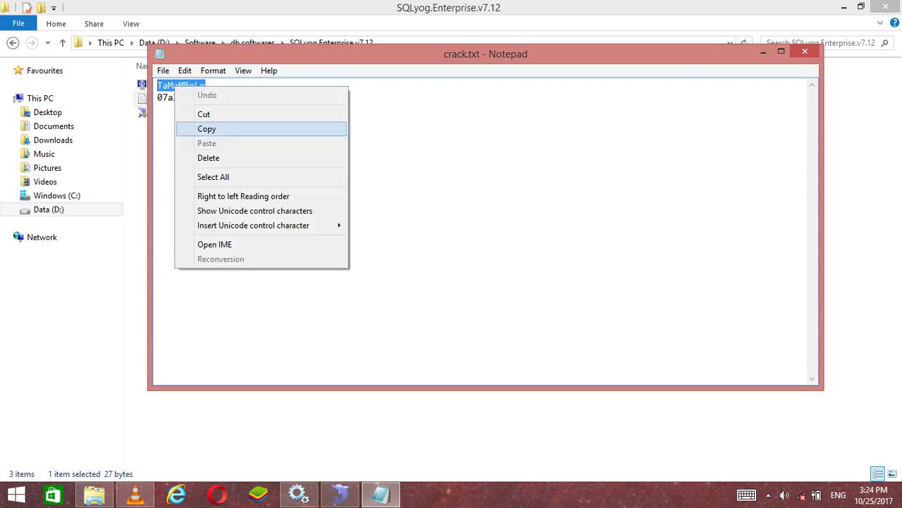
click(206, 128)
click(340, 493)
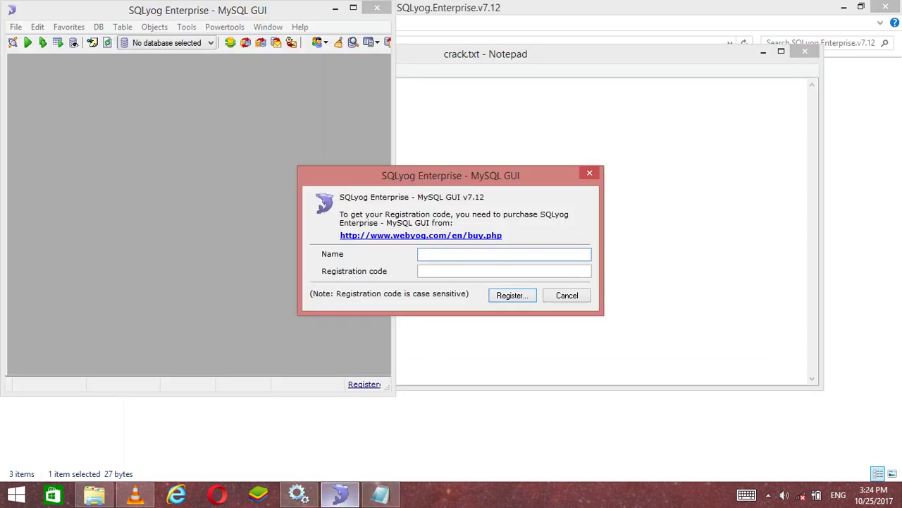
right_click(444, 255)
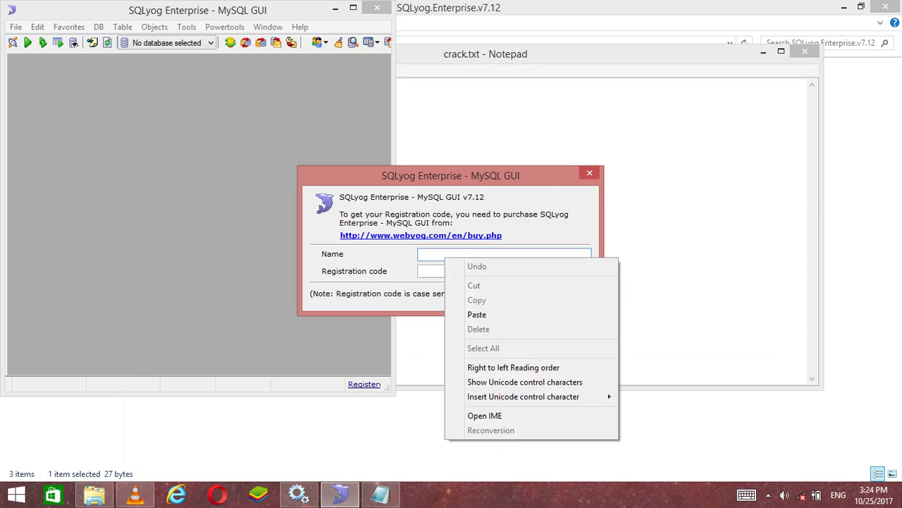
click(479, 313)
Copy the registration code from crack.txt into the Registration code field and register
key(alt+Tab)
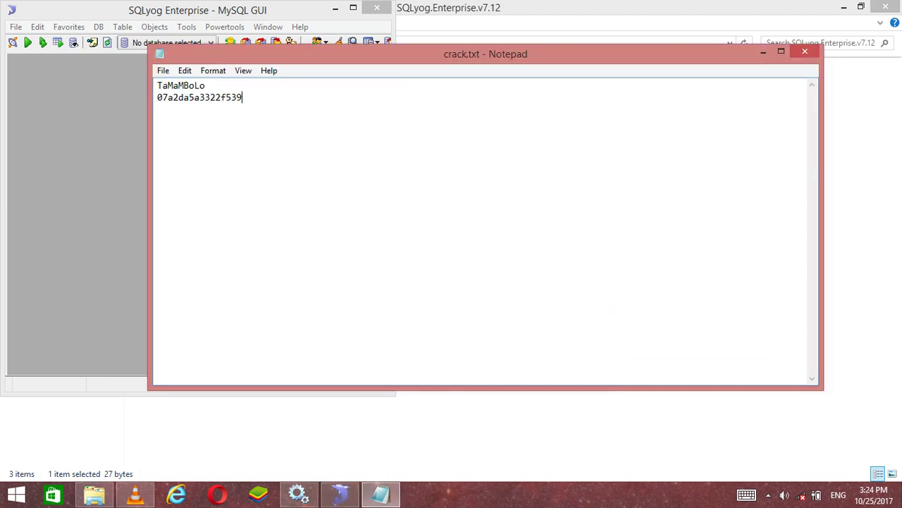
key(shift+Home)
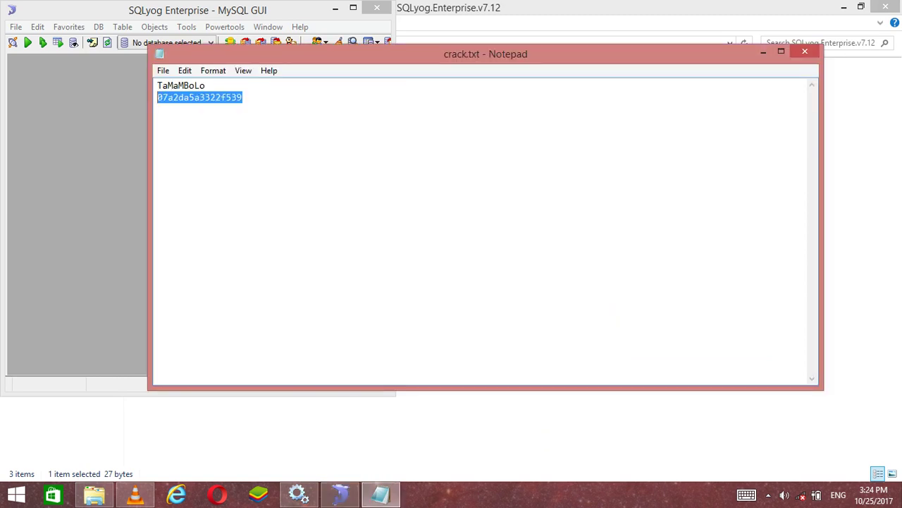
right_click(174, 98)
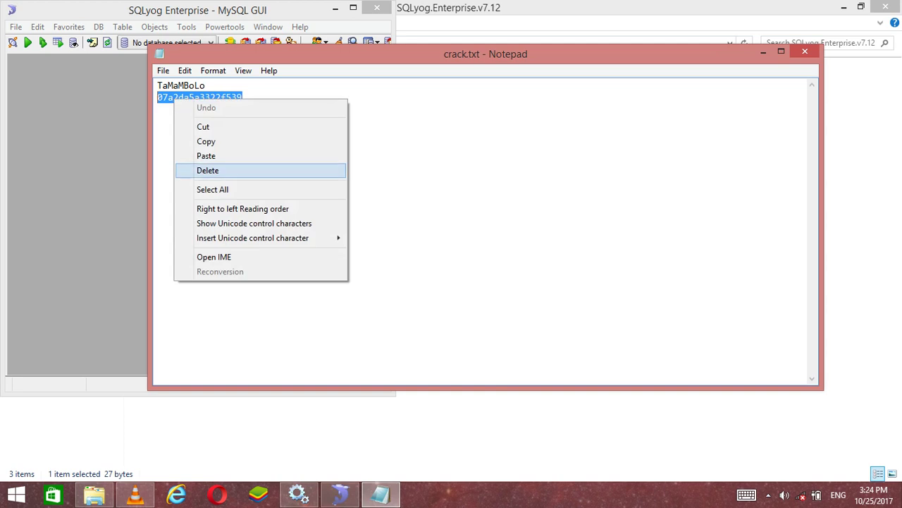
click(206, 141)
key(alt+Tab)
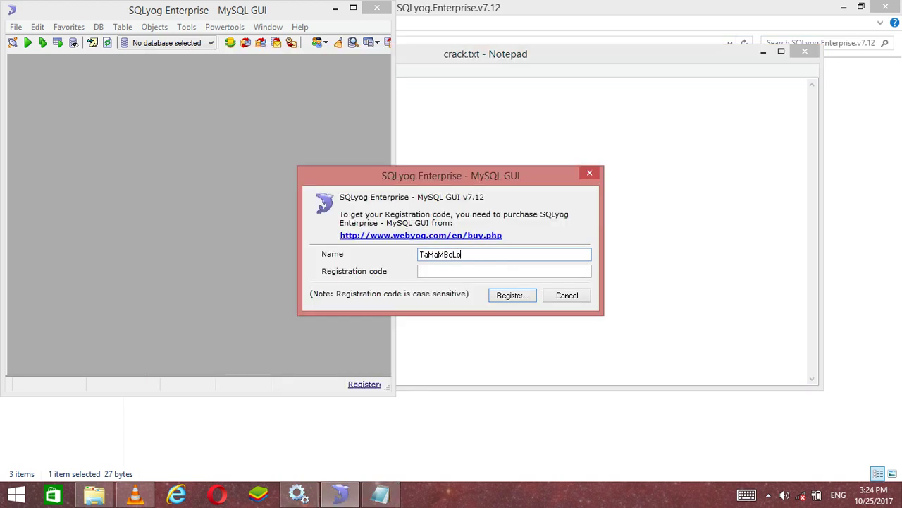
click(480, 271)
right_click(480, 271)
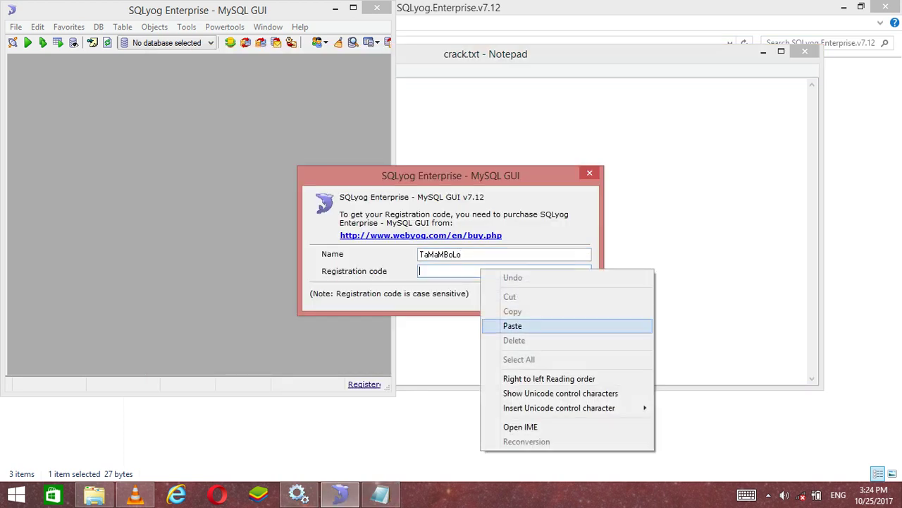
click(512, 326)
click(518, 295)
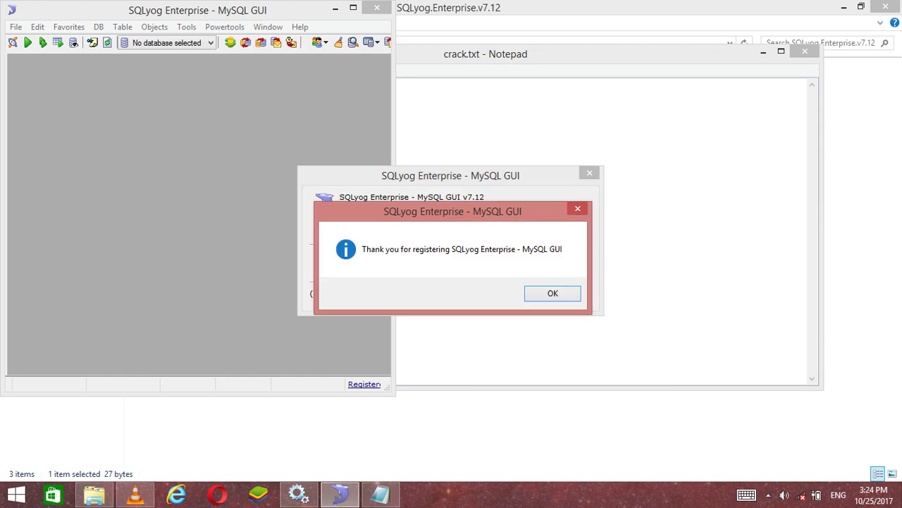
Create a new connection using the root password, save and connect, maximize SQLyog, then bring VLC forward
click(553, 293)
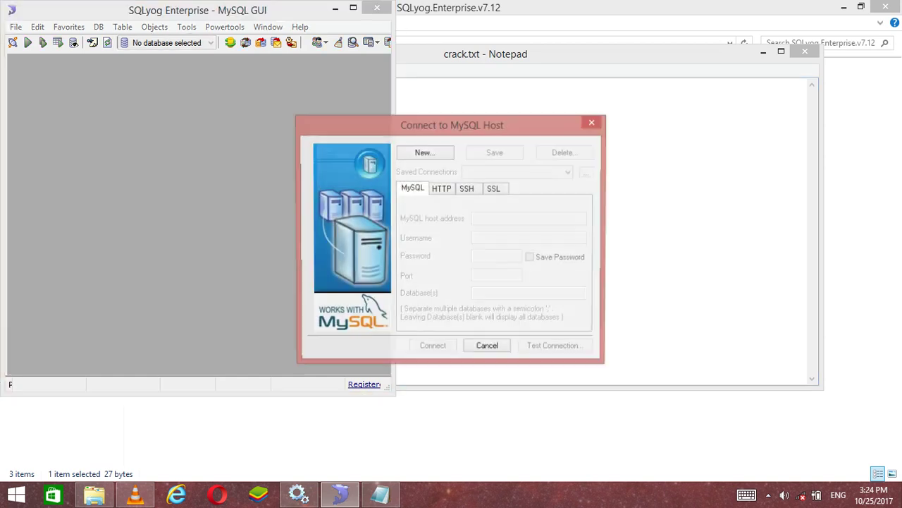
click(425, 152)
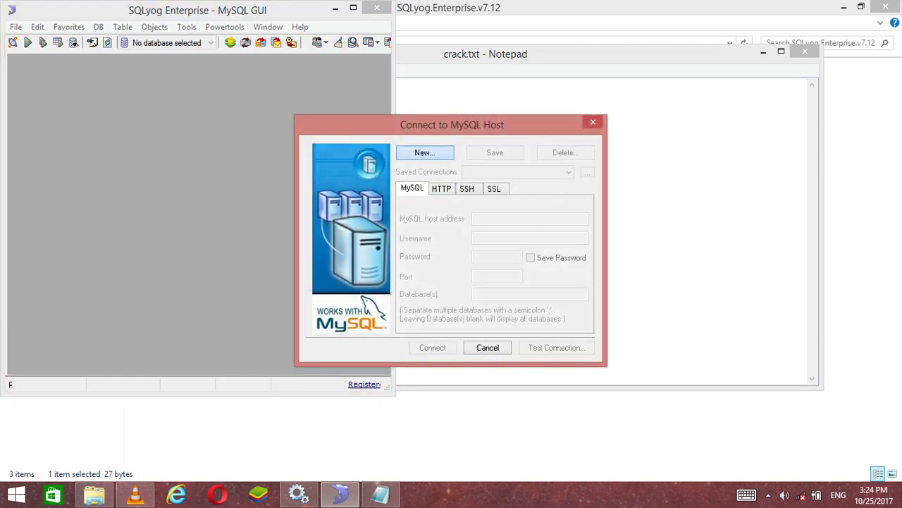
click(456, 267)
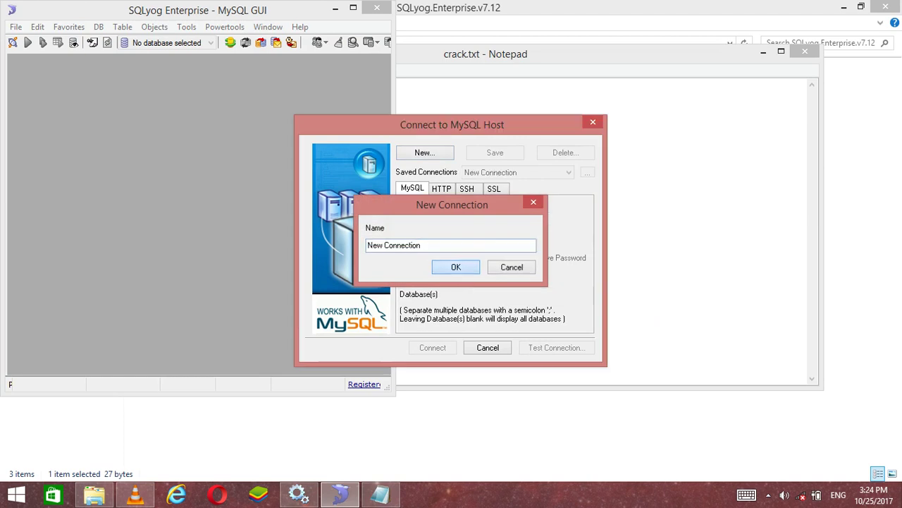
click(497, 257)
text(root)
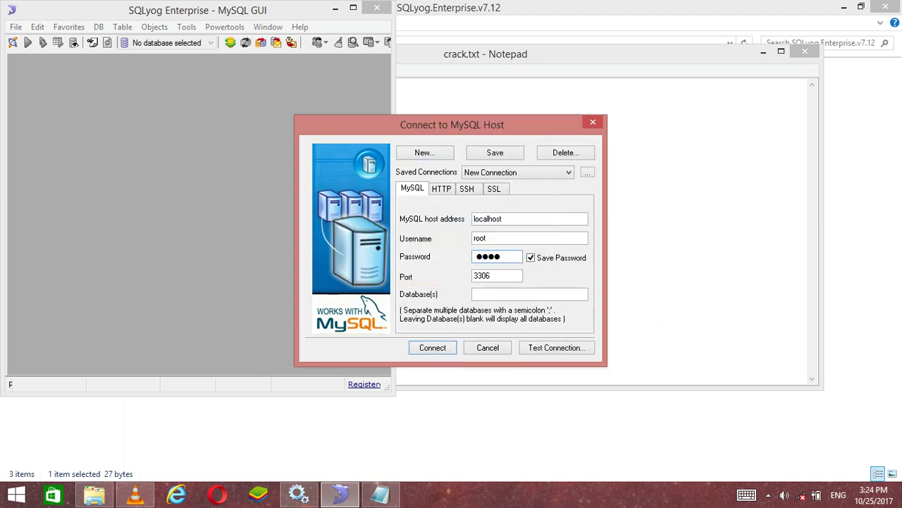
key(Return)
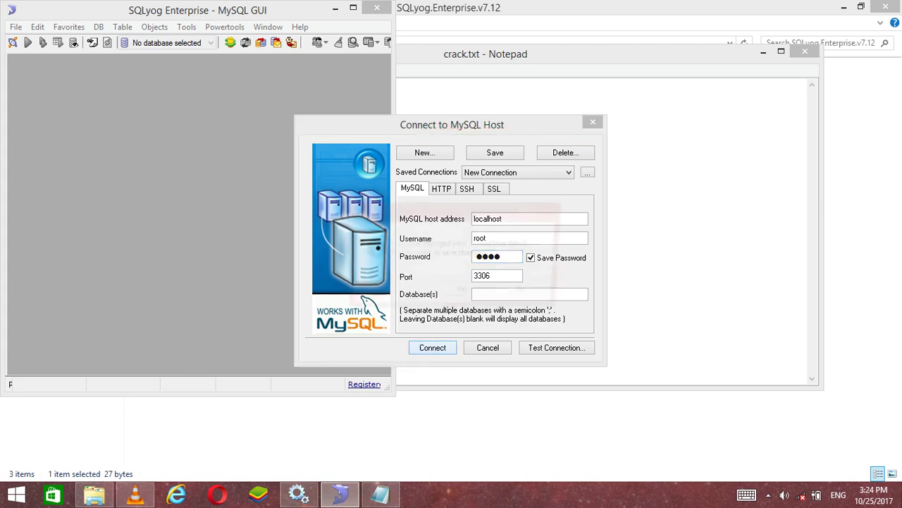
key(Return)
click(354, 7)
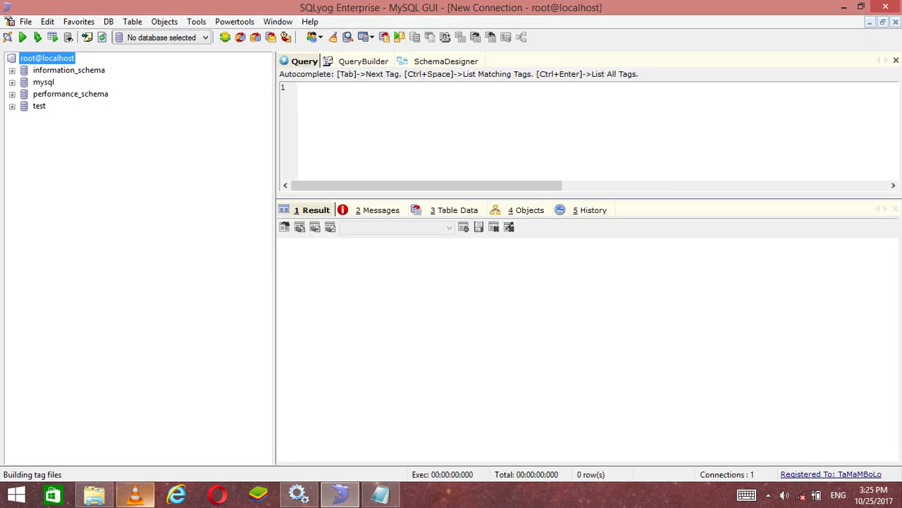
click(135, 495)
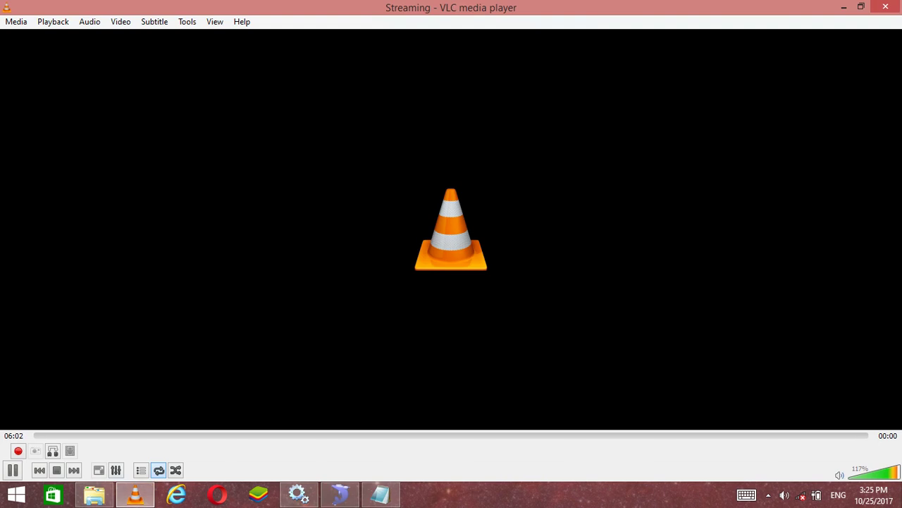